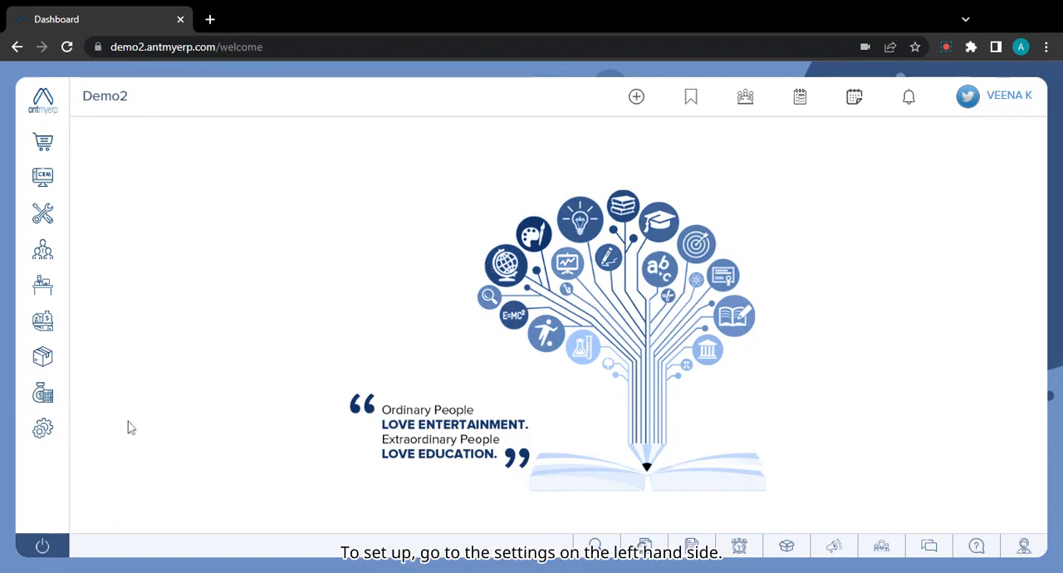
Open the finance settings of the branch Main Branch - ANTMYERP PVT LTD for editing.
mouse_move(42, 432)
click(177, 477)
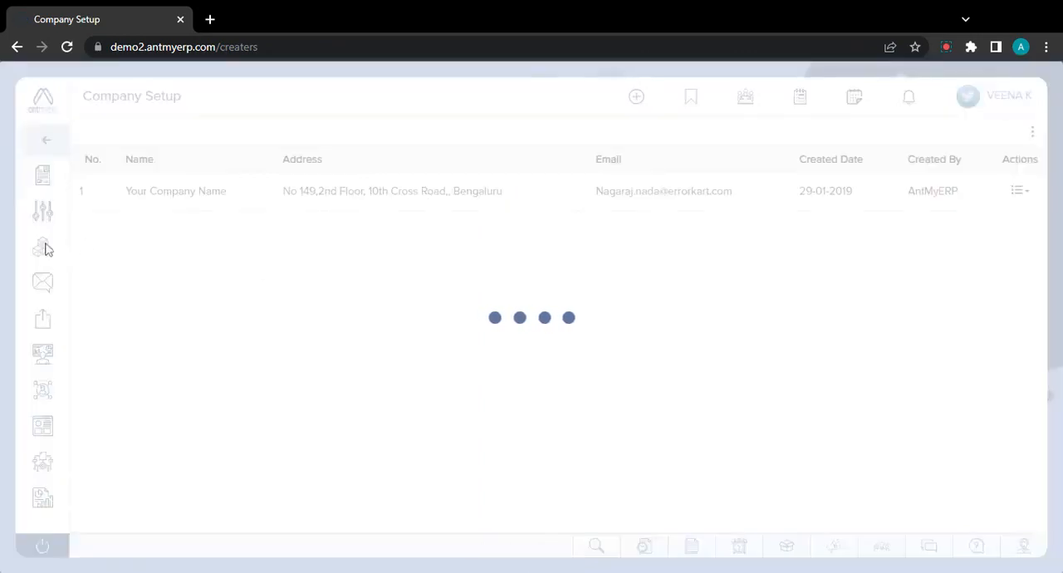
mouse_move(45, 252)
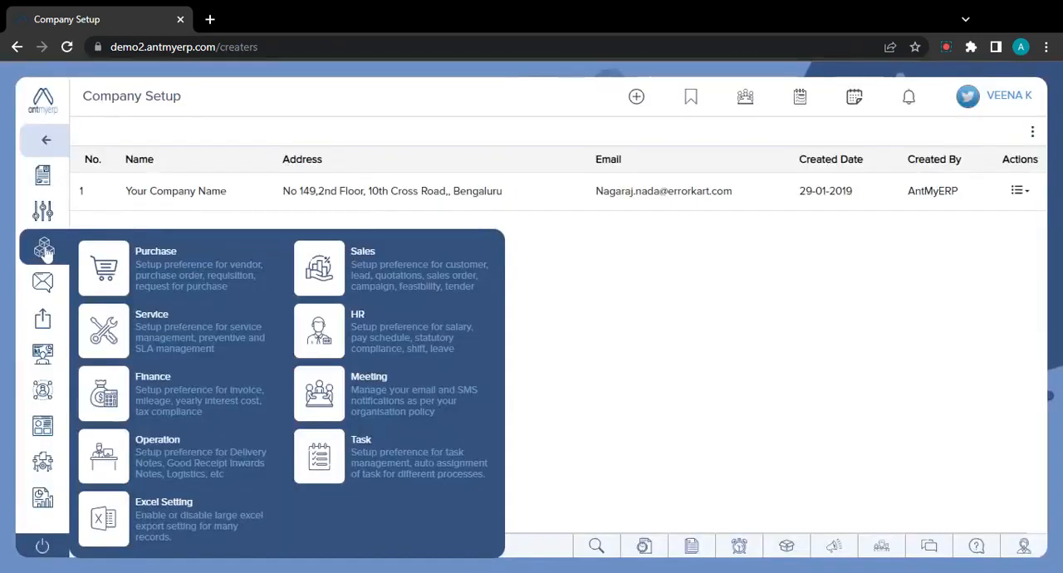
click(191, 394)
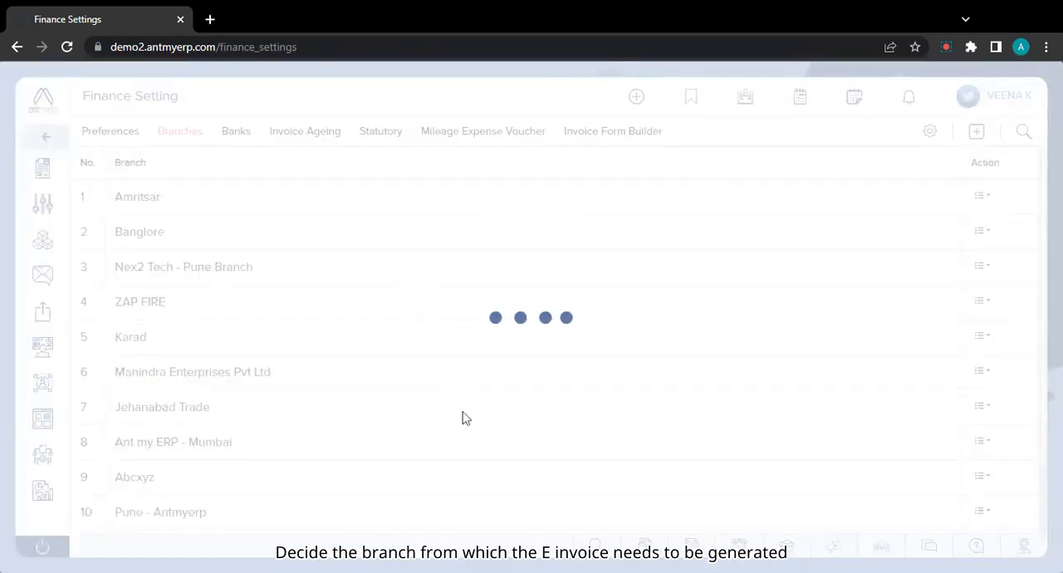
scroll(466, 418, down, 1)
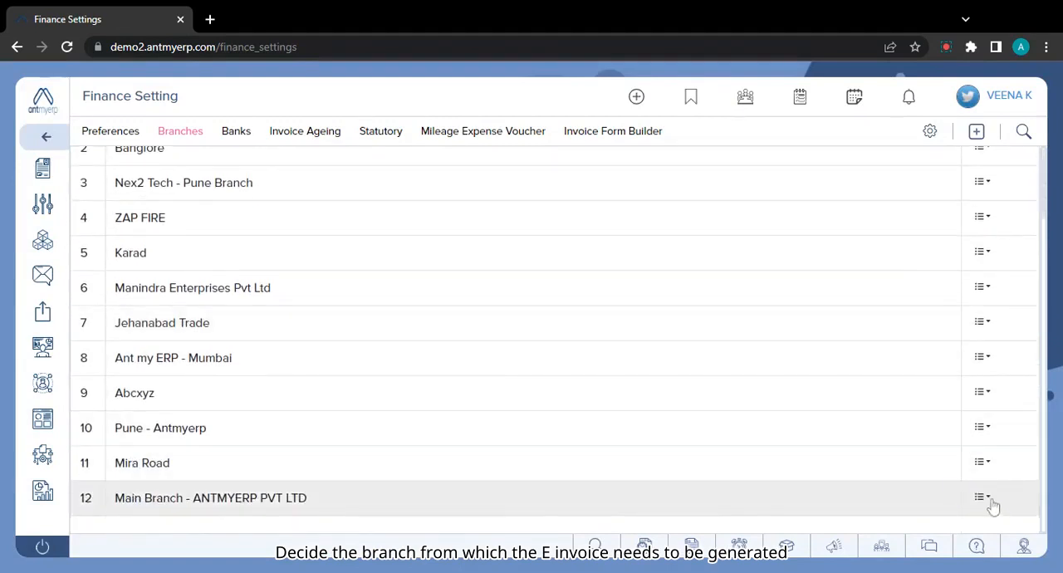
click(989, 500)
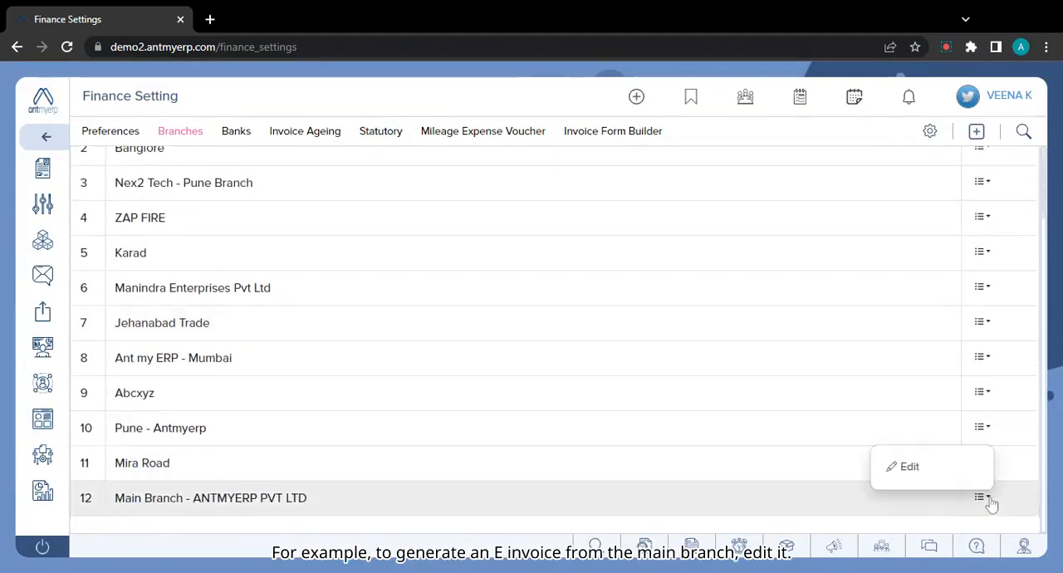
click(910, 467)
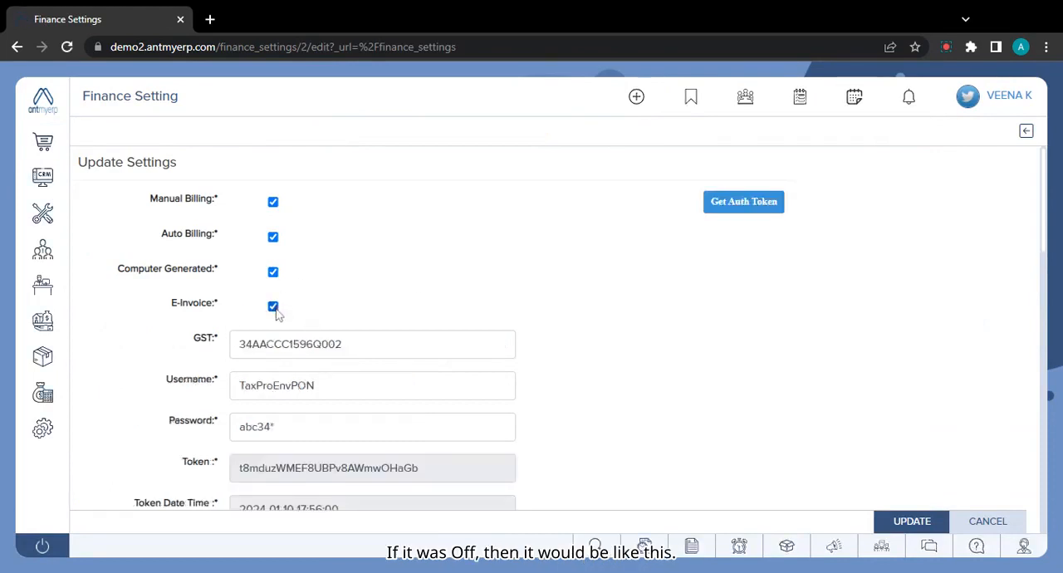
Switch the branch's E-Invoice option off and on again, and get an authorization token for its GST credentials.
click(273, 307)
click(273, 306)
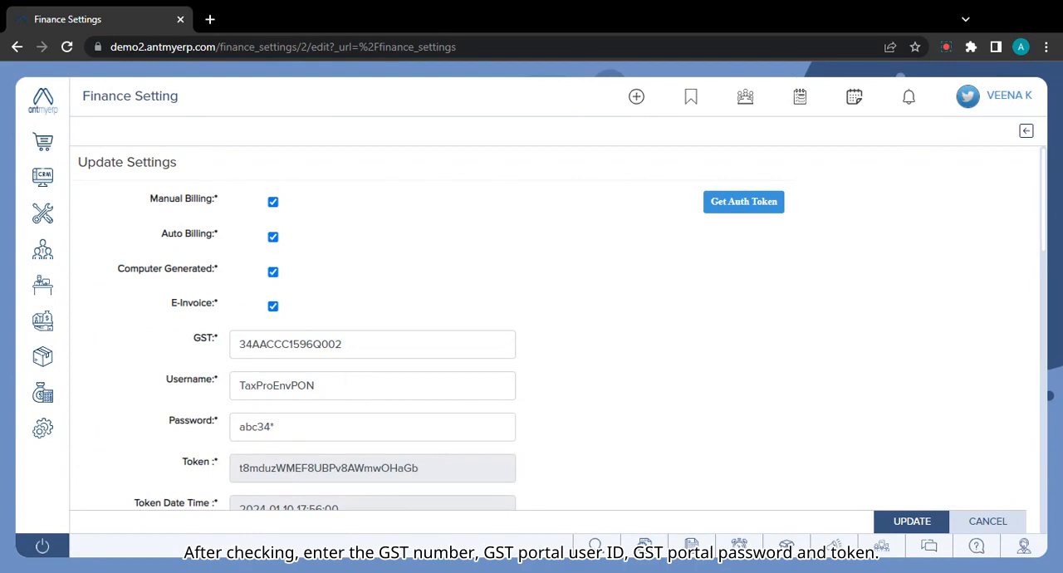
scroll(532, 333, down, 2)
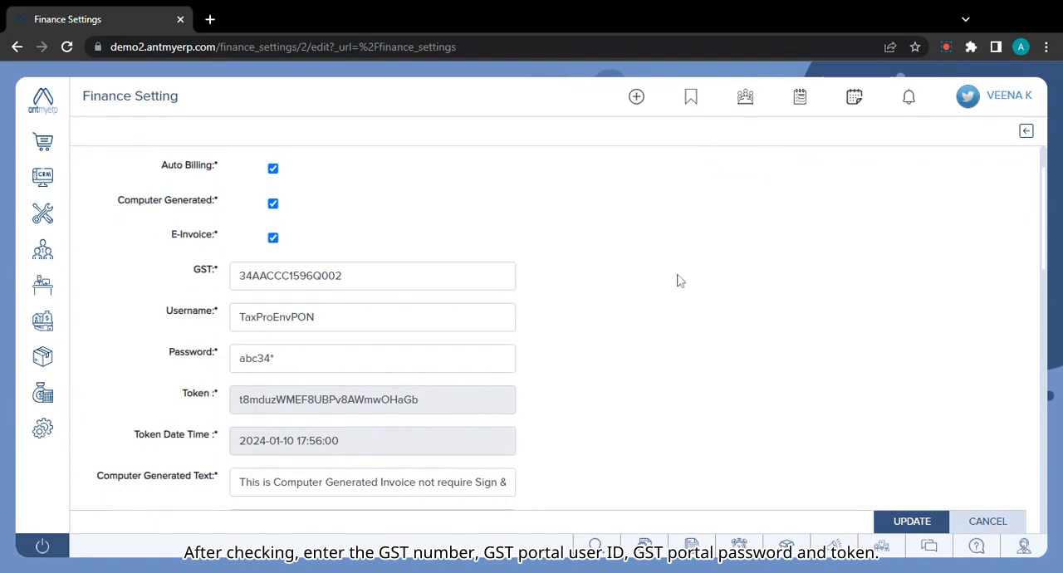
scroll(677, 280, up, 2)
click(745, 207)
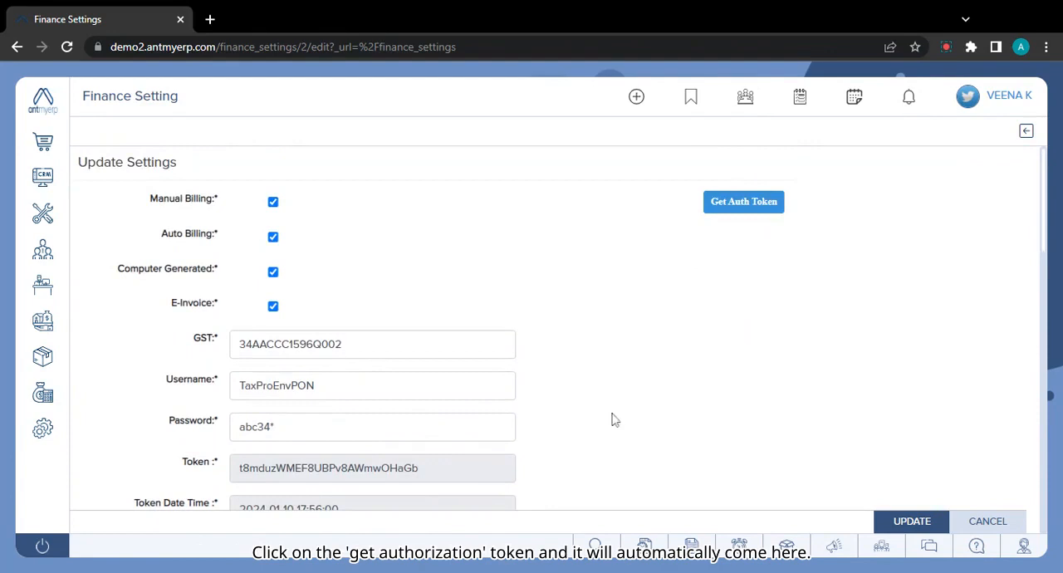
Request the authorization token again and update the branch's finance settings.
scroll(571, 438, down, 2)
scroll(572, 440, down, 1)
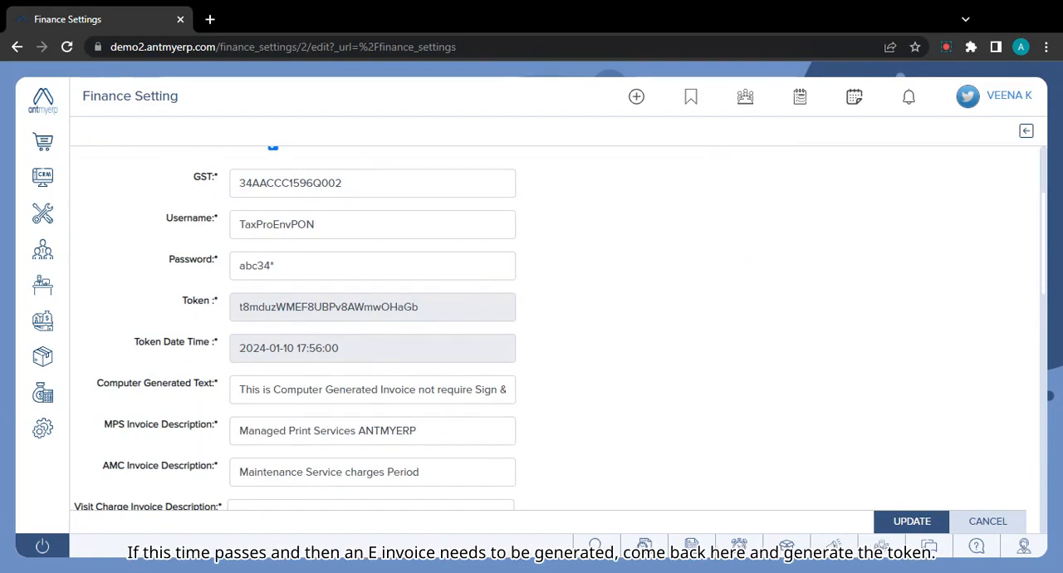
scroll(695, 290, up, 2)
click(740, 183)
scroll(691, 380, down, 3)
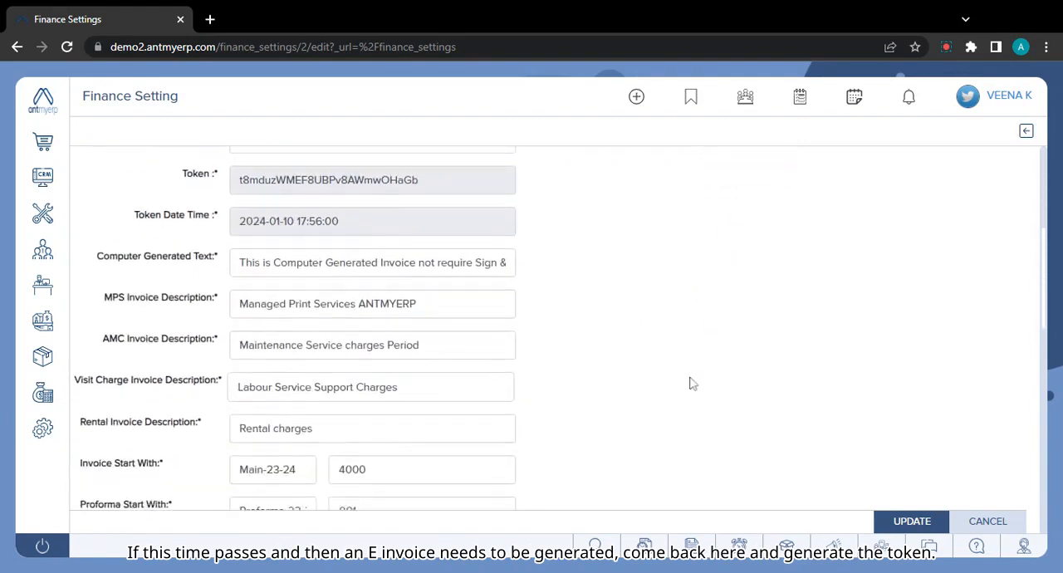
click(928, 520)
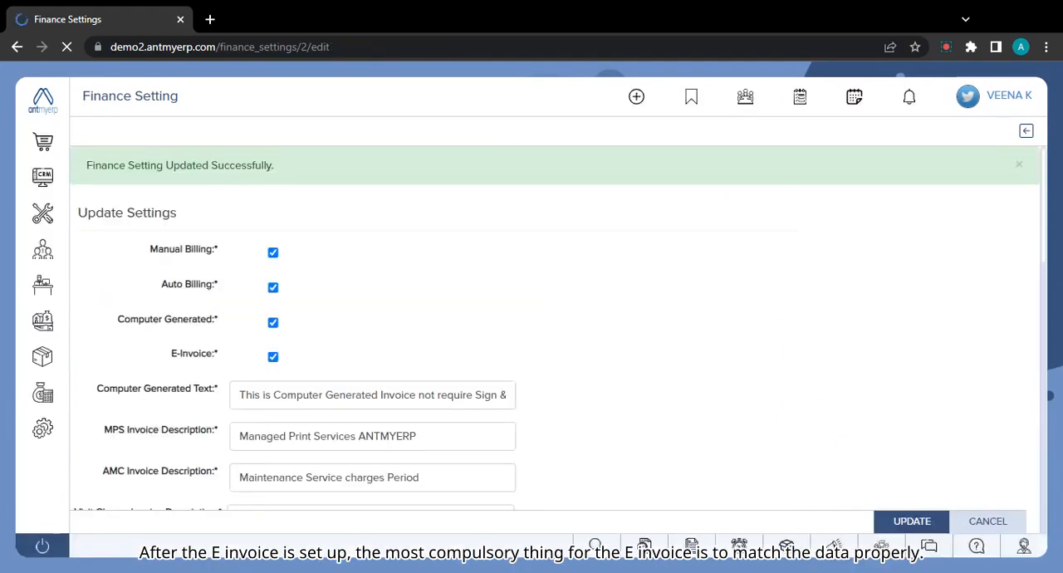
Open Company Setup in the settings and check the company's name and address.
click(44, 429)
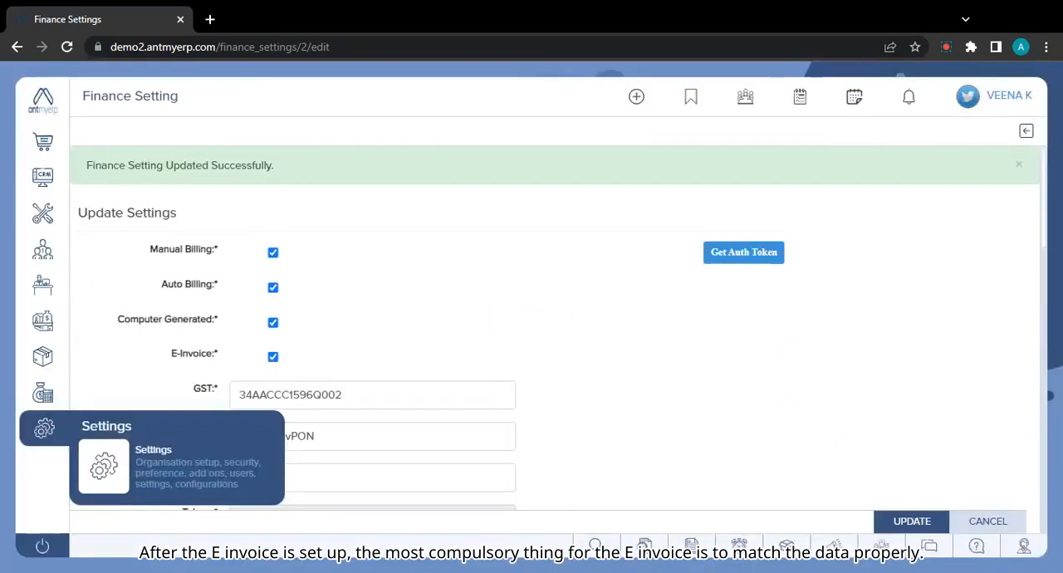
click(143, 467)
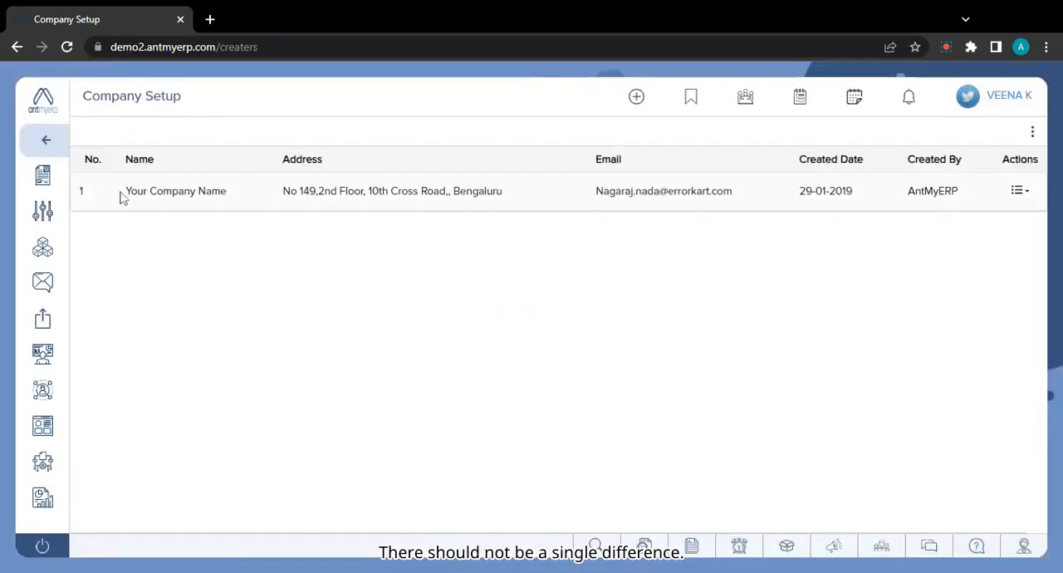
drag(125, 196, 229, 213)
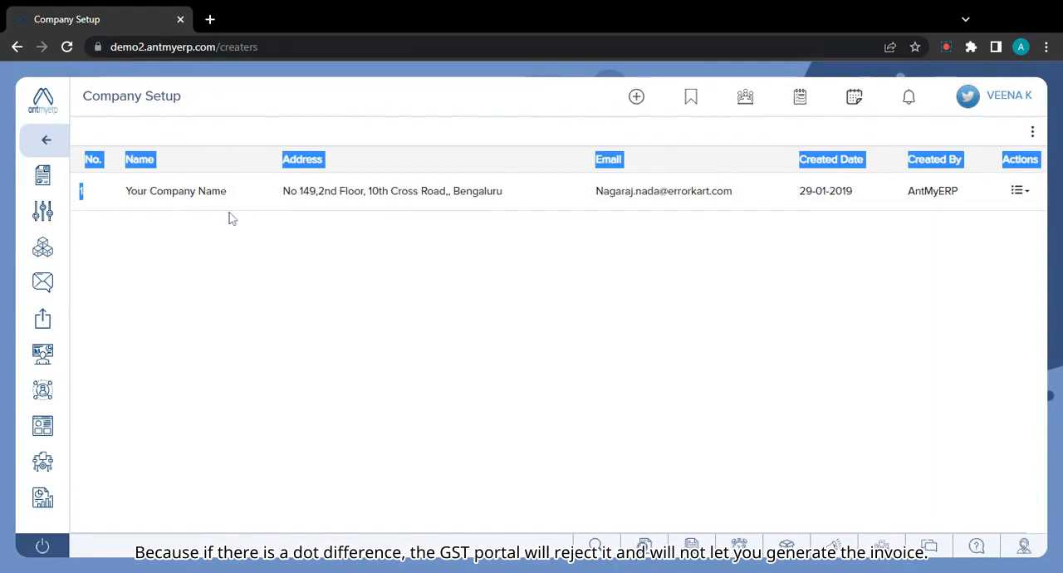
click(319, 218)
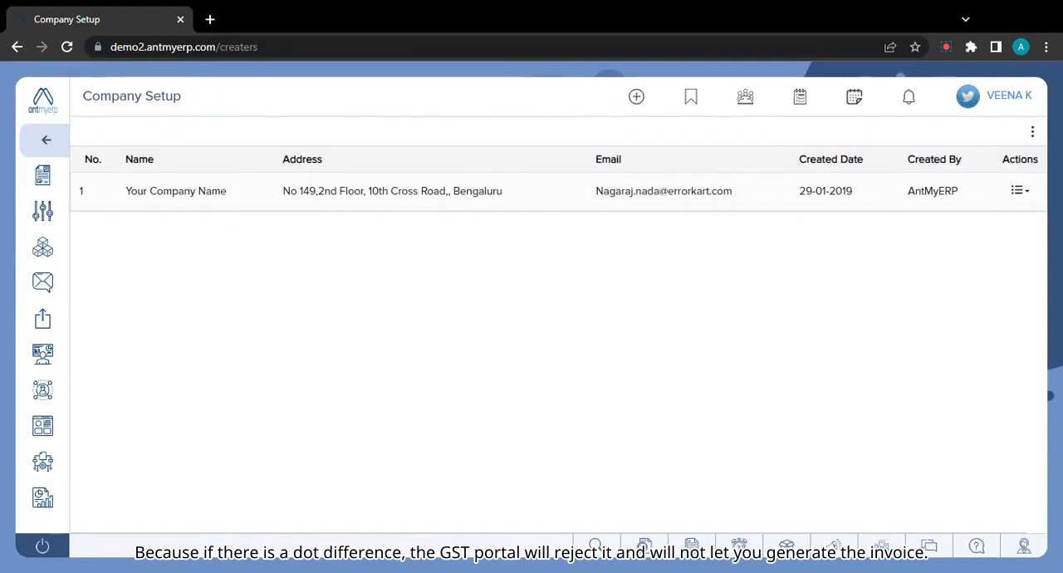
drag(453, 191, 282, 191)
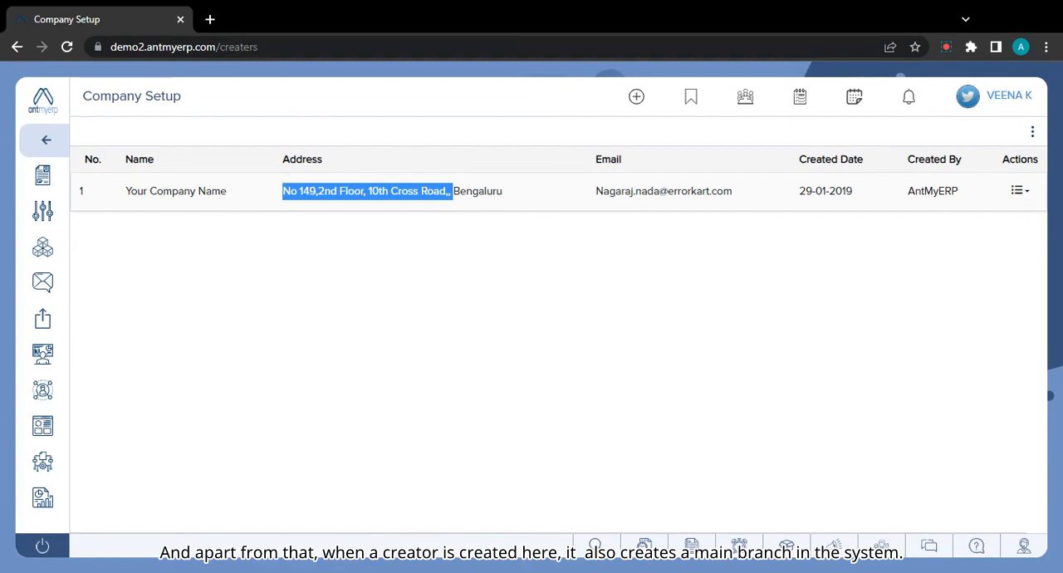
Open the company record for editing and look through the data in its branch list.
click(1020, 192)
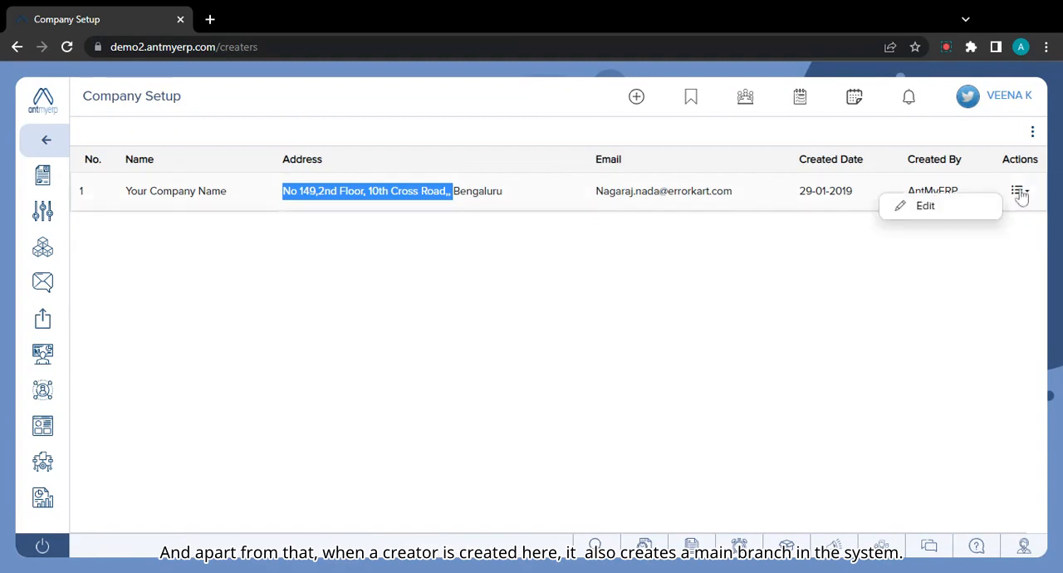
click(927, 207)
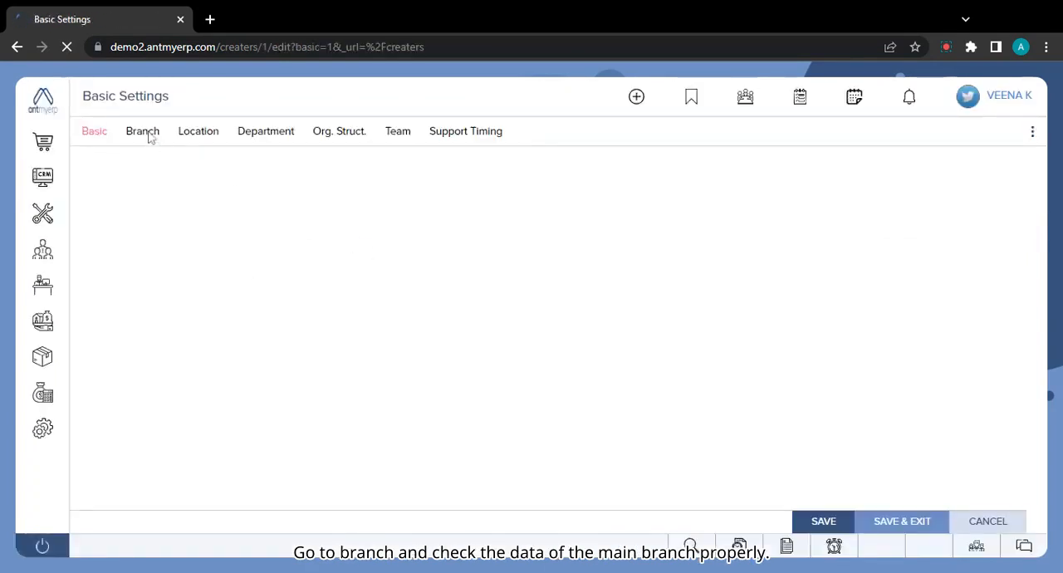
click(148, 136)
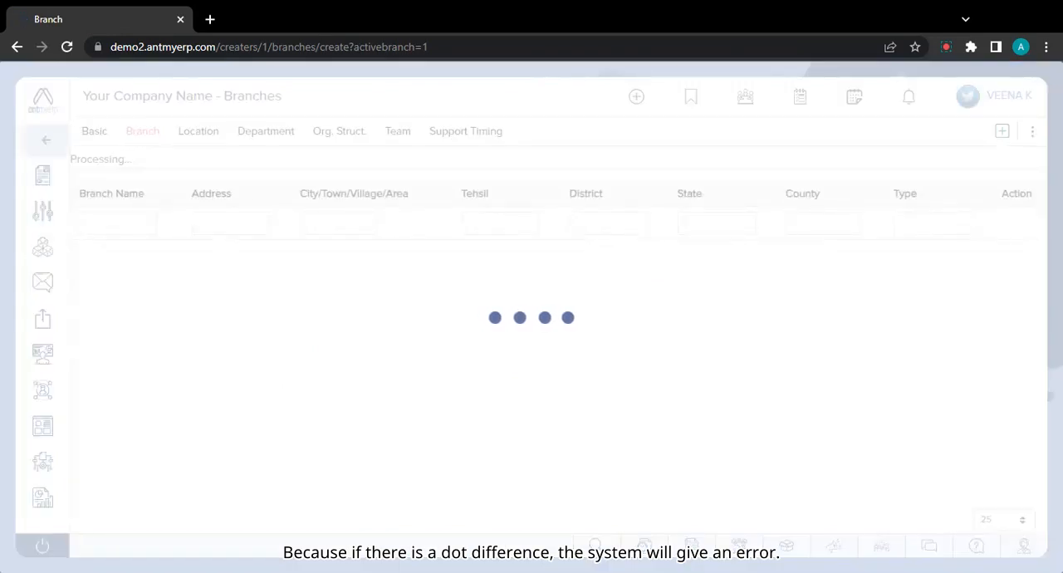
scroll(279, 373, down, 8)
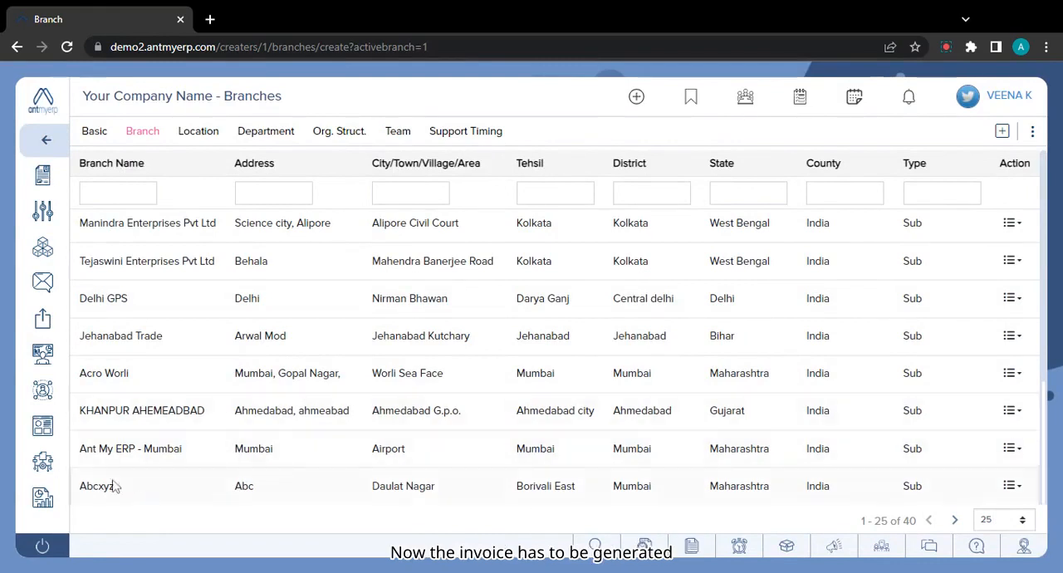
Open the Sales Invoices list from the Finance module.
click(38, 146)
mouse_move(43, 392)
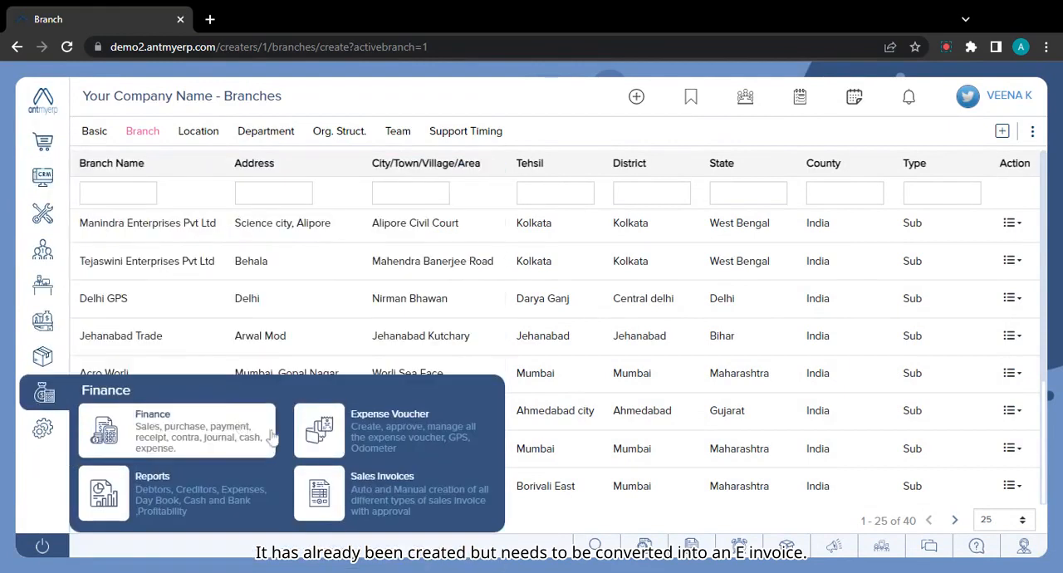
click(382, 490)
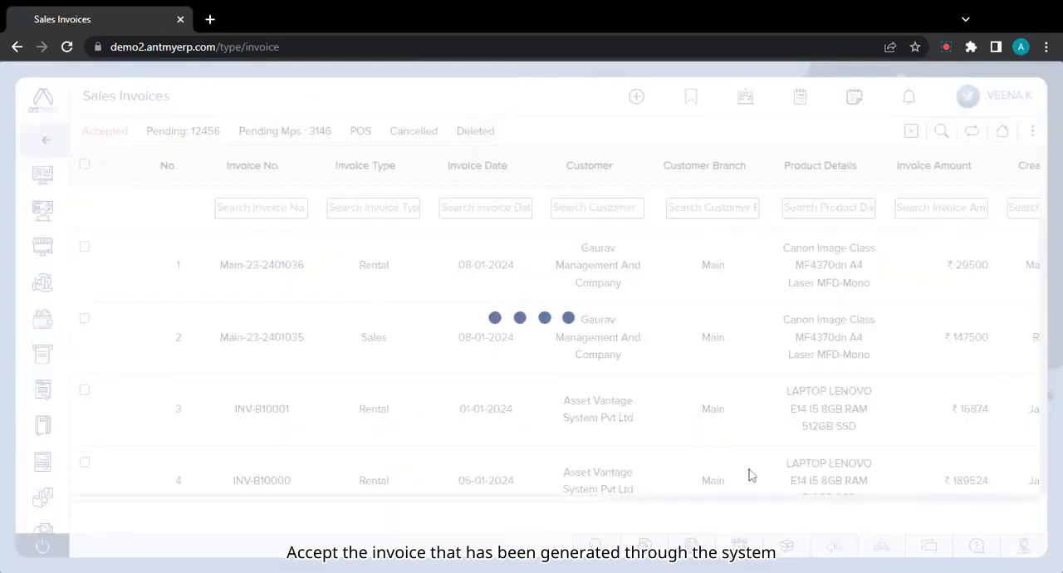
Try to generate an e-invoice for the VKS Group. sales invoice of ₹76800, choosing to preview customer and product details first.
scroll(494, 451, down, 4)
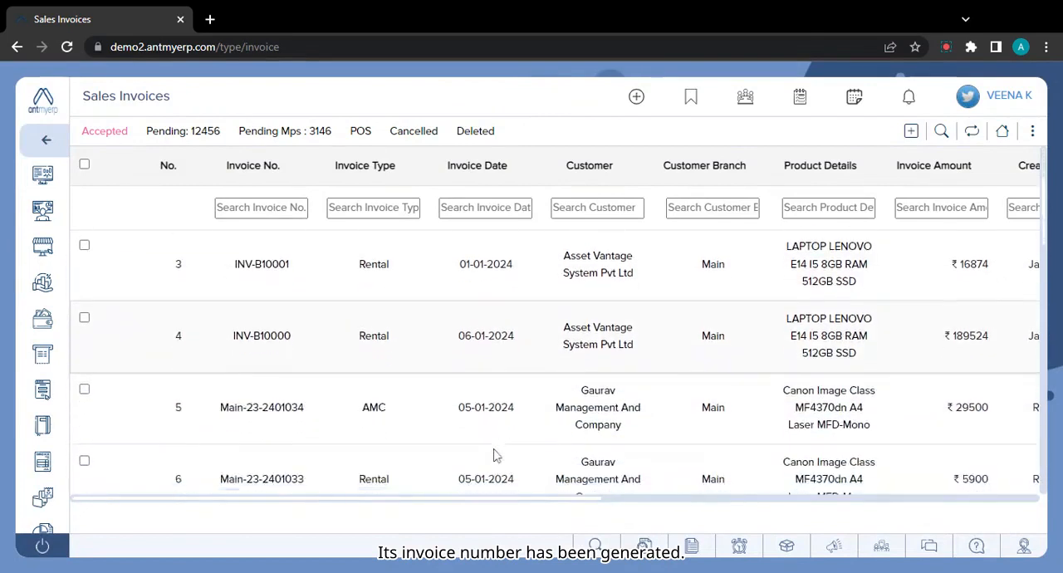
scroll(494, 455, down, 1)
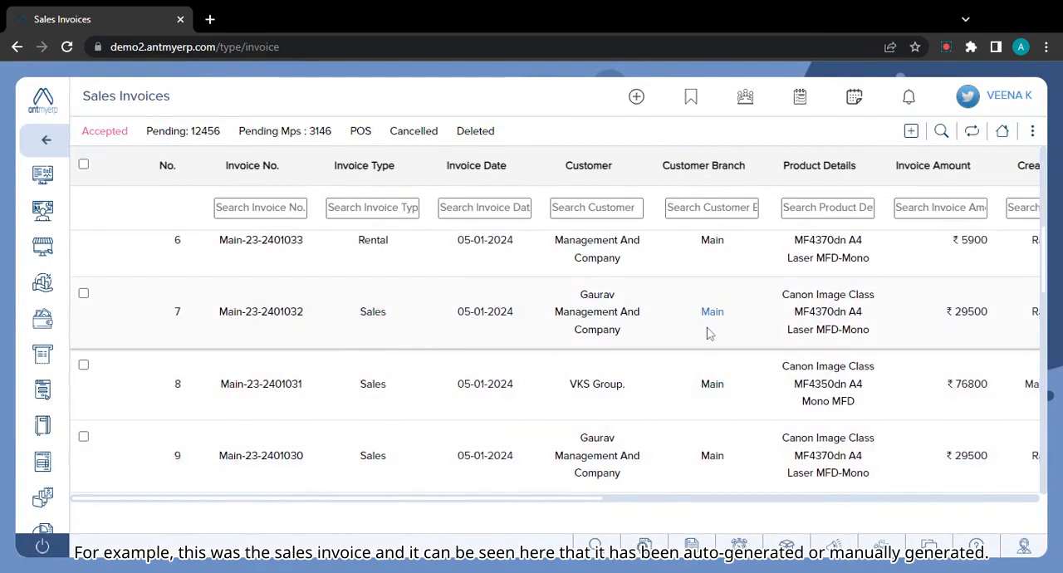
scroll(708, 333, right, 5)
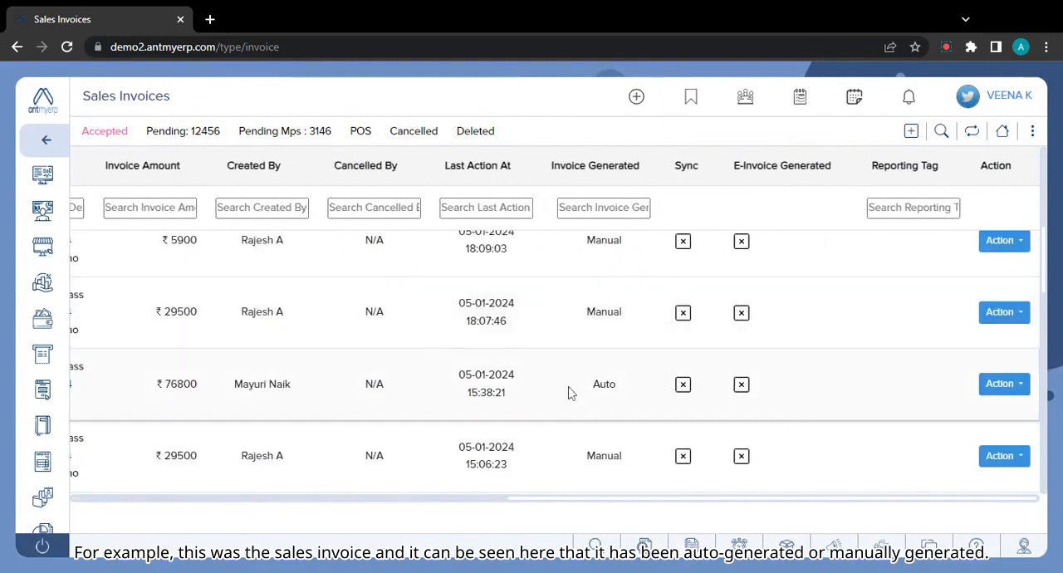
click(1025, 389)
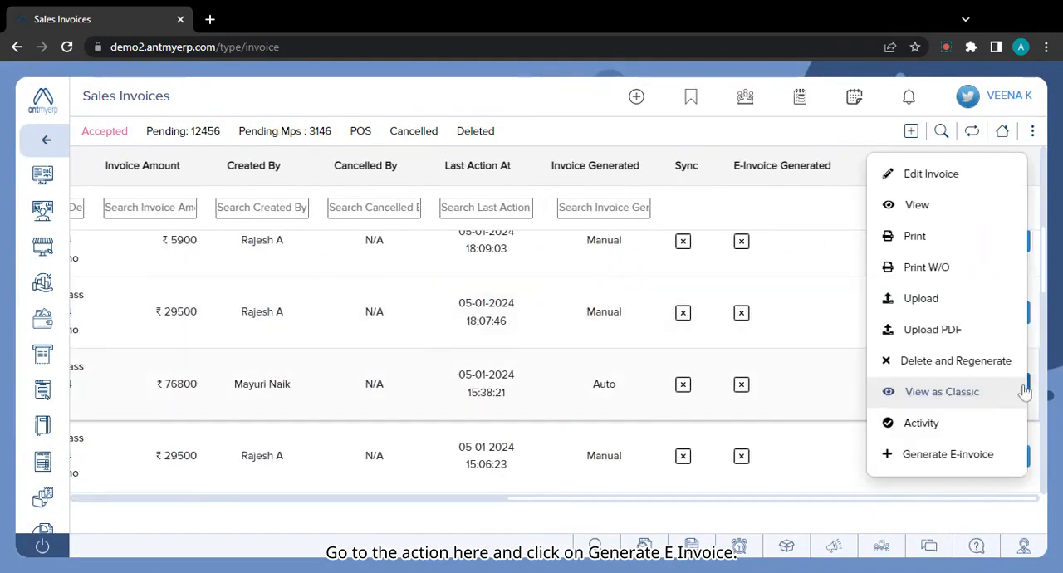
click(937, 457)
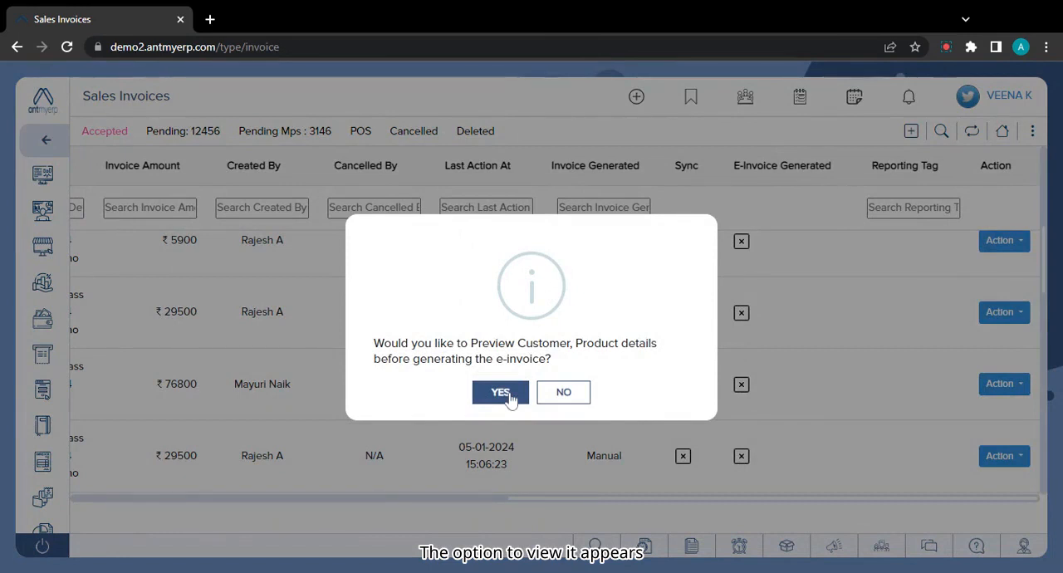
click(501, 393)
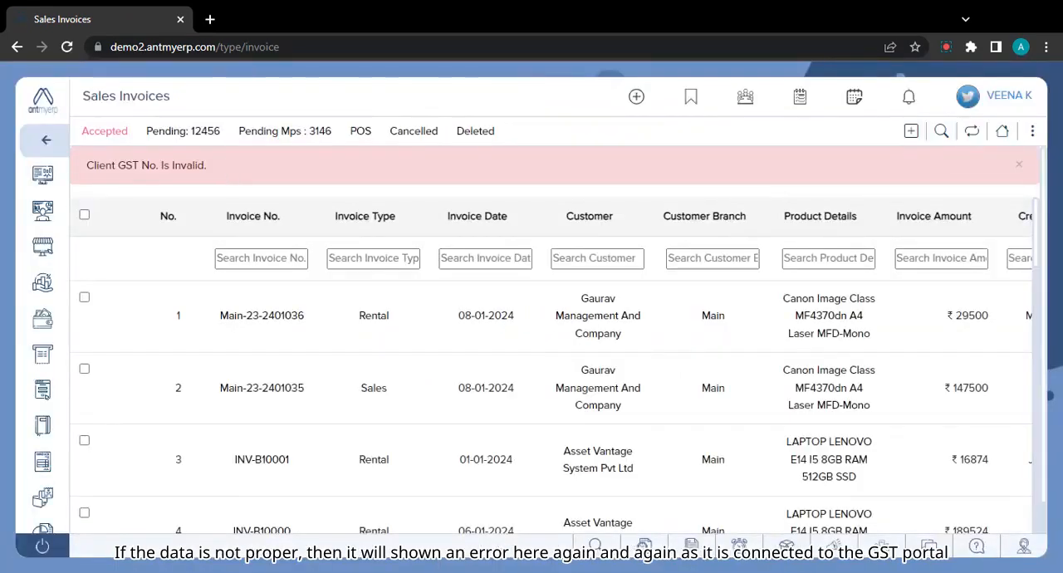
Read the message above the sales invoice list and dismiss it.
drag(93, 166, 230, 180)
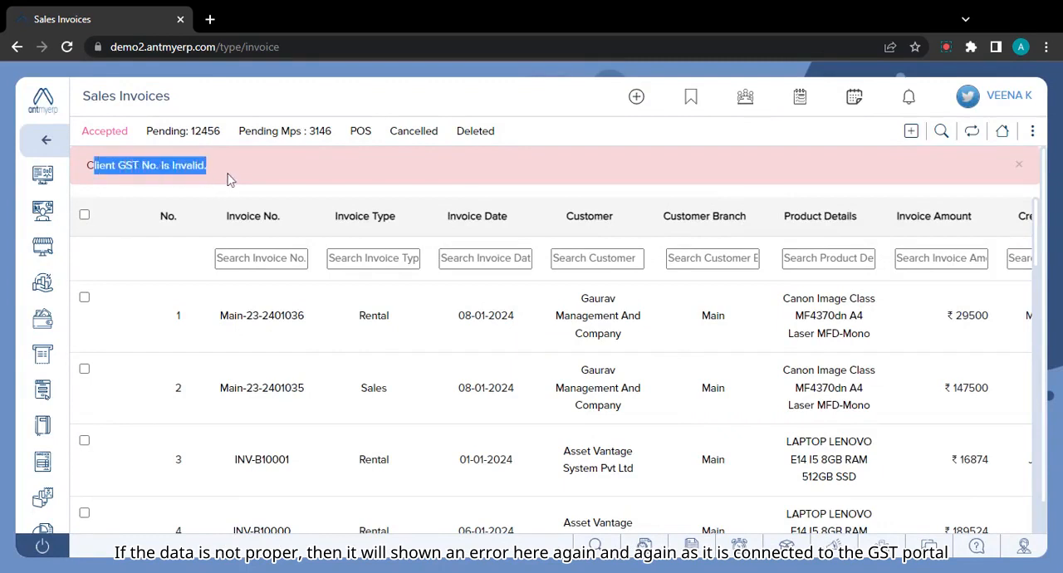
click(231, 180)
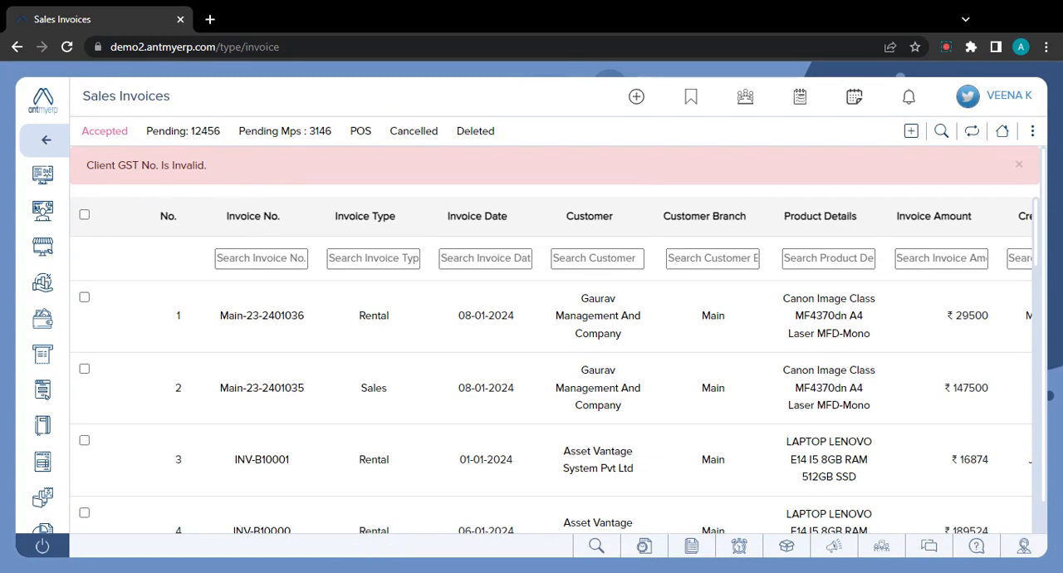
click(1019, 164)
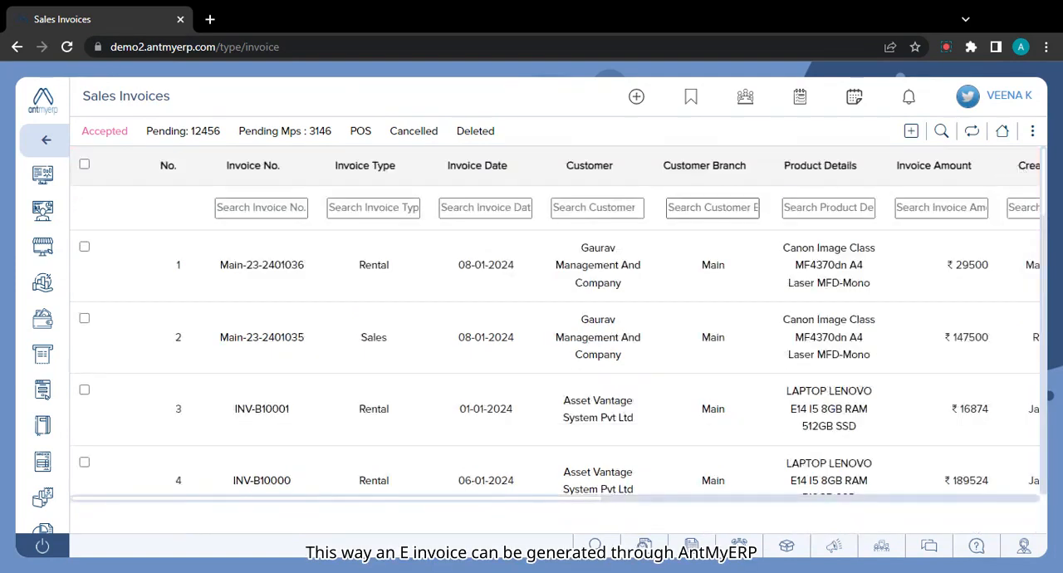